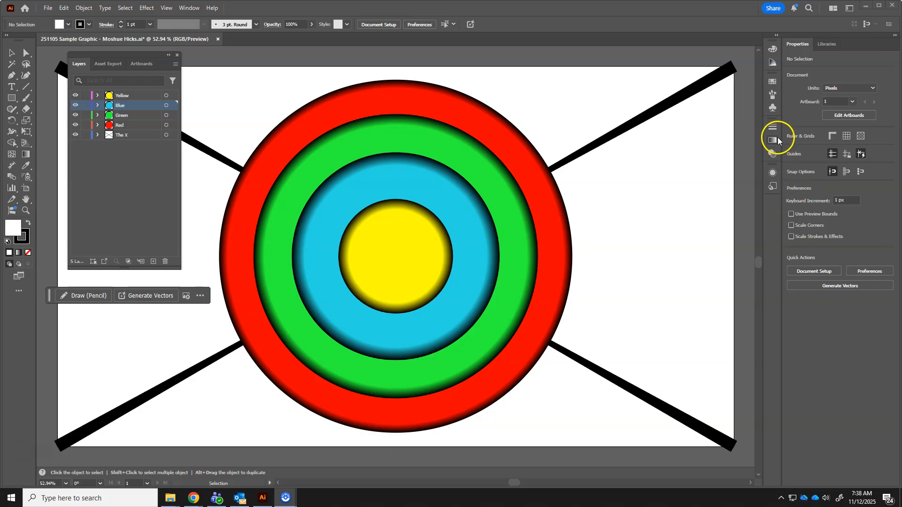
# Reset the Essentials Classic workspace and open the 251105 Sample Graphic Illustrator file from the 251103 Vector Graphics Project Folder
pyautogui.click(848, 9)
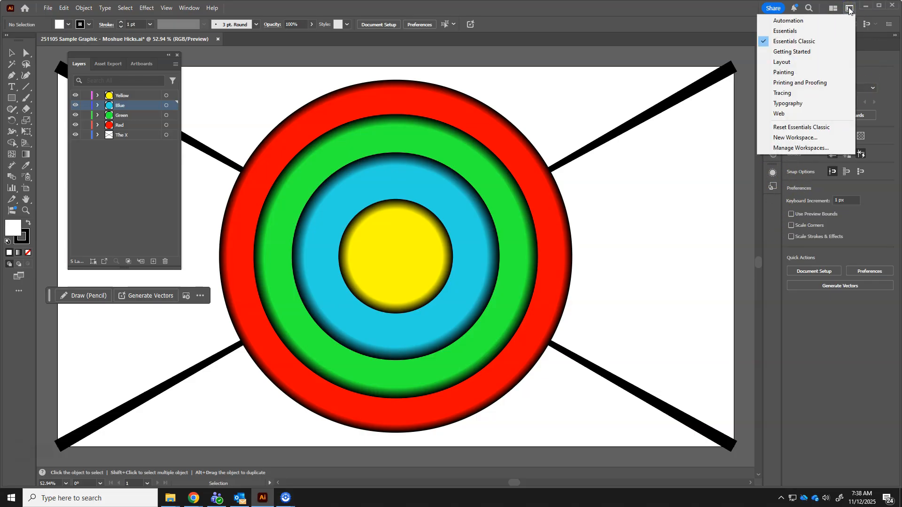
pyautogui.click(815, 130)
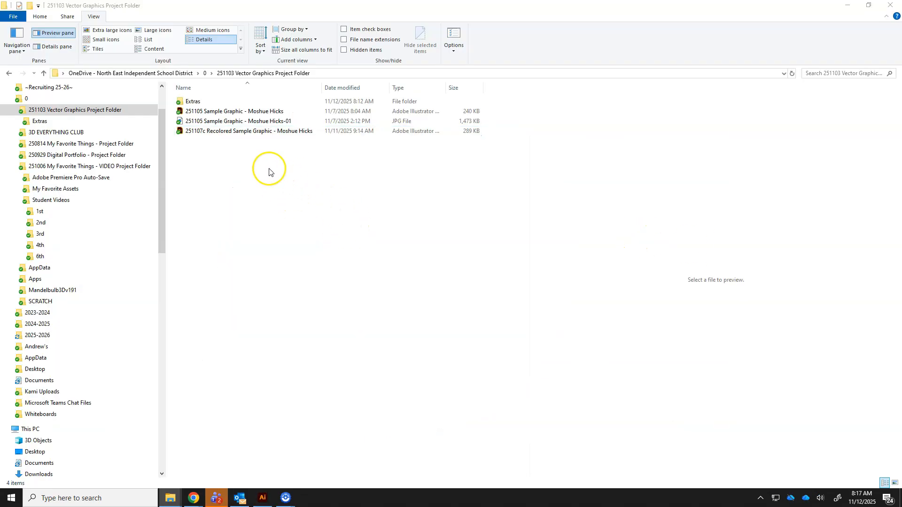
pyautogui.doubleClick(252, 112)
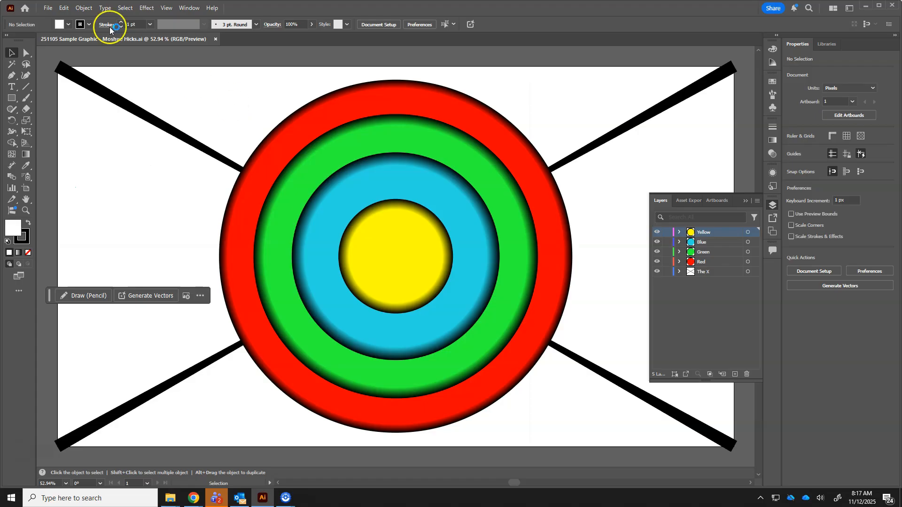
# Save the graphic as a new Illustrator file, replacing the first part of its name with 251112 Emoji 1
pyautogui.click(51, 8)
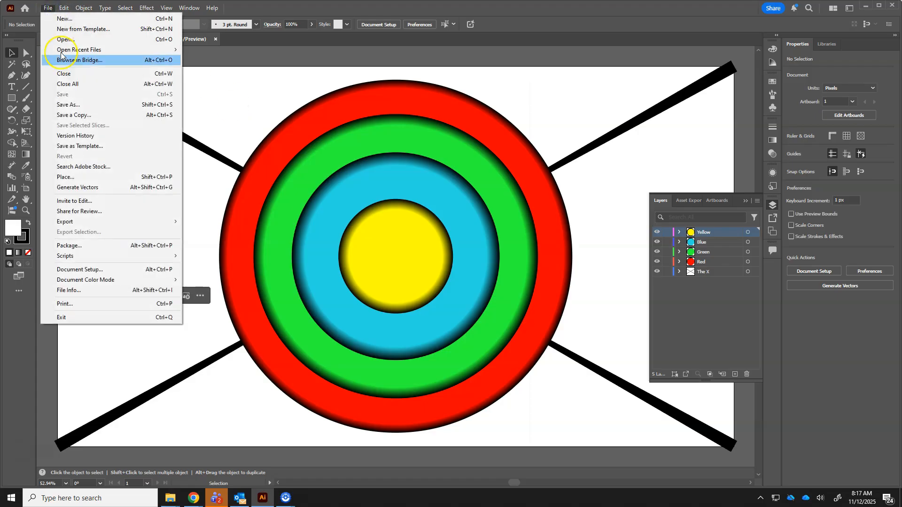
pyautogui.click(84, 105)
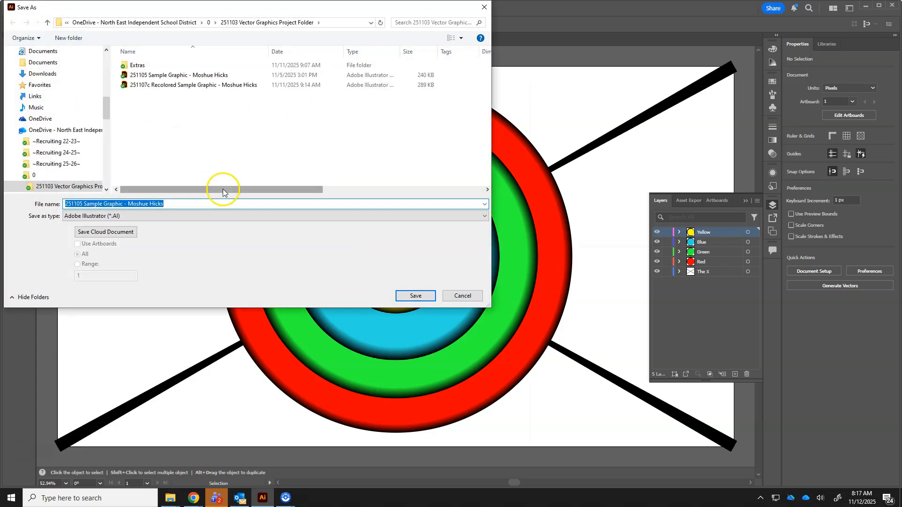
pyautogui.click(126, 204)
pyautogui.moveTo(127, 206); pyautogui.dragTo(44, 205)
pyautogui.write('2511152')
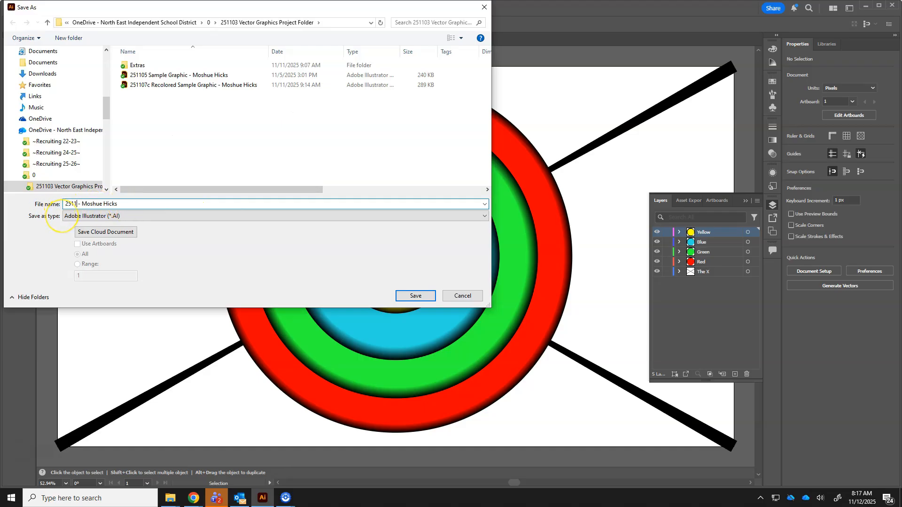
pyautogui.press('BackSpace')
pyautogui.press('BackSpace')
pyautogui.write('2 Emoji 1')
pyautogui.click(415, 296)
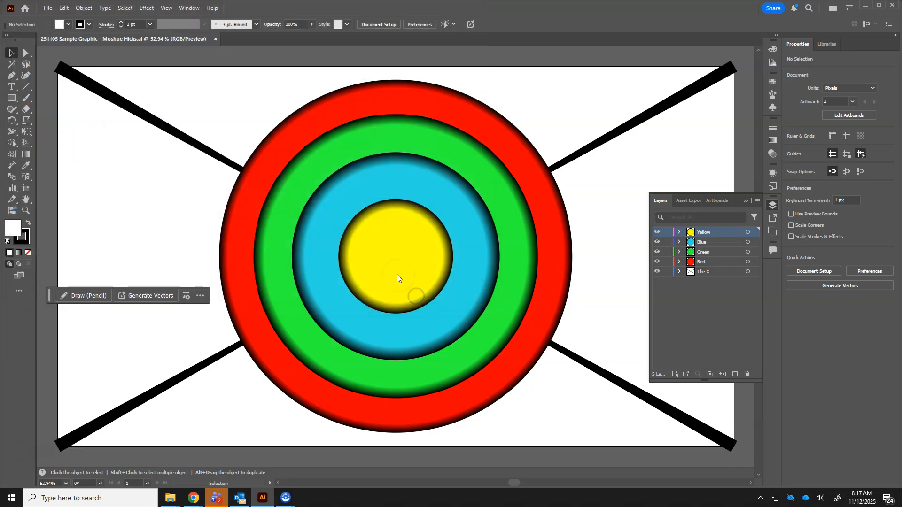
pyautogui.click(491, 382)
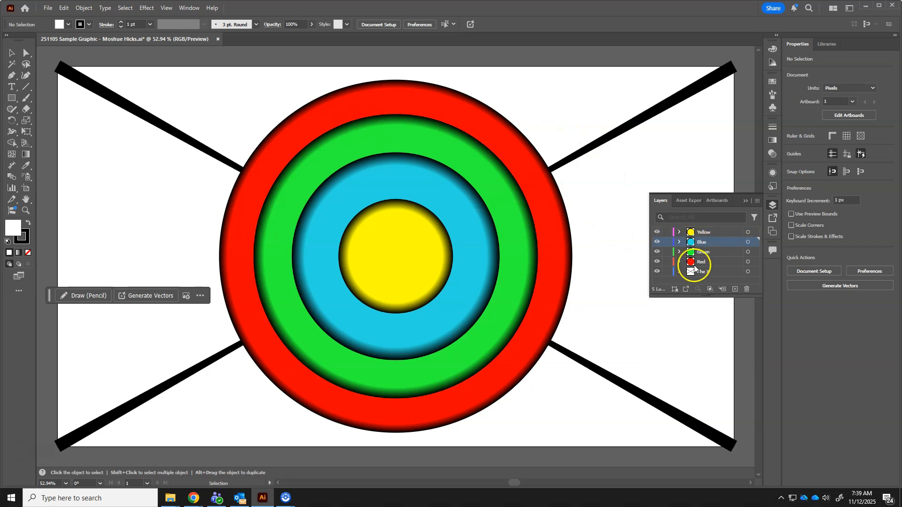
# Delete the layer named The X together with its artwork
pyautogui.click(699, 271)
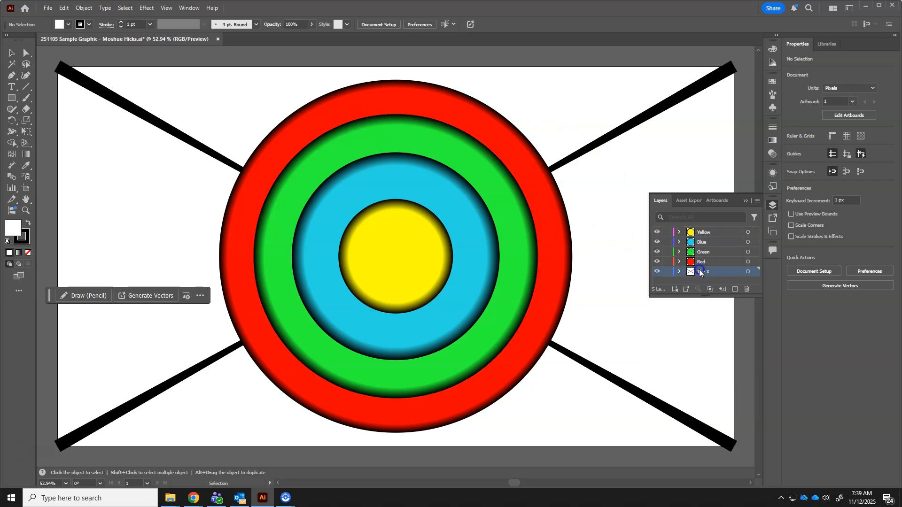
pyautogui.click(748, 289)
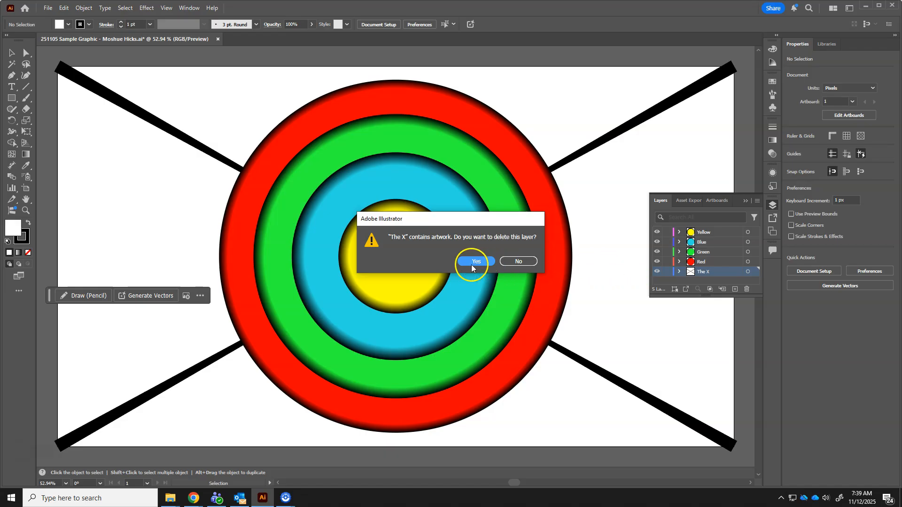
pyautogui.click(518, 261)
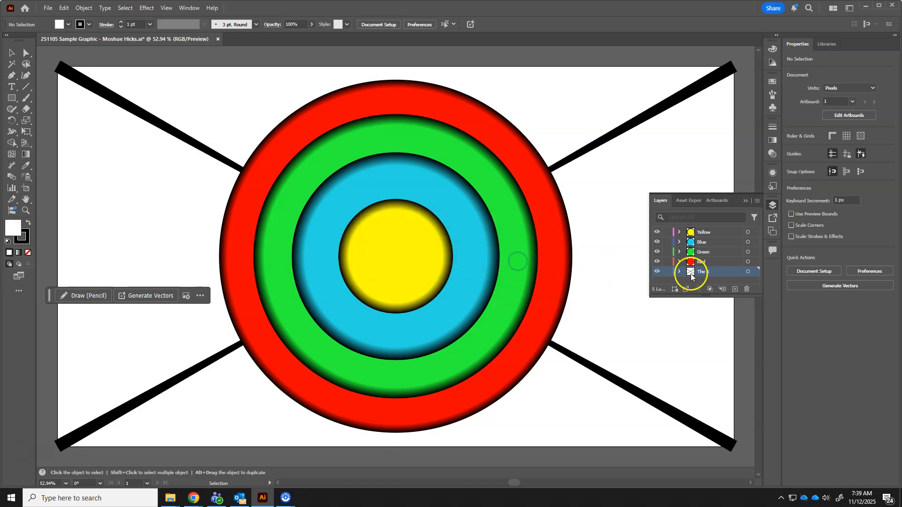
pyautogui.moveTo(714, 275); pyautogui.dragTo(748, 289)
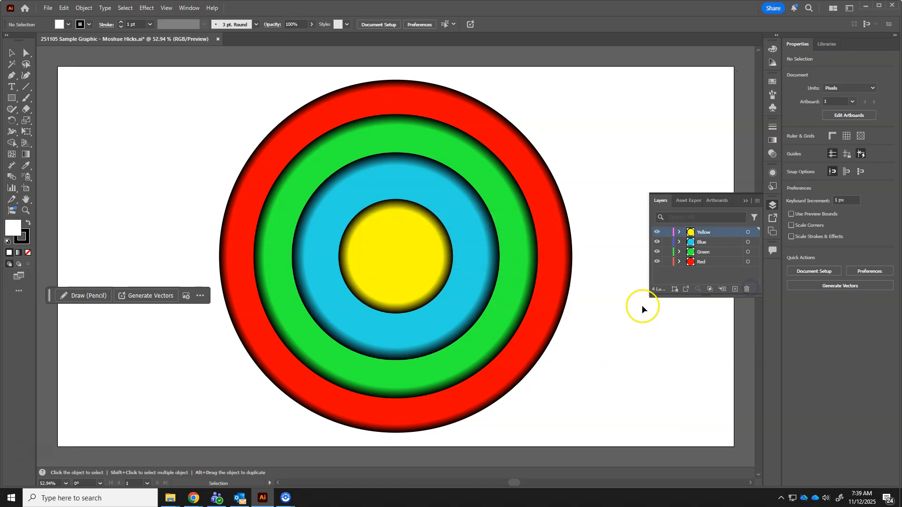
# Rename the Red layer as Face and the Green layer as Sclera
pyautogui.click(700, 263)
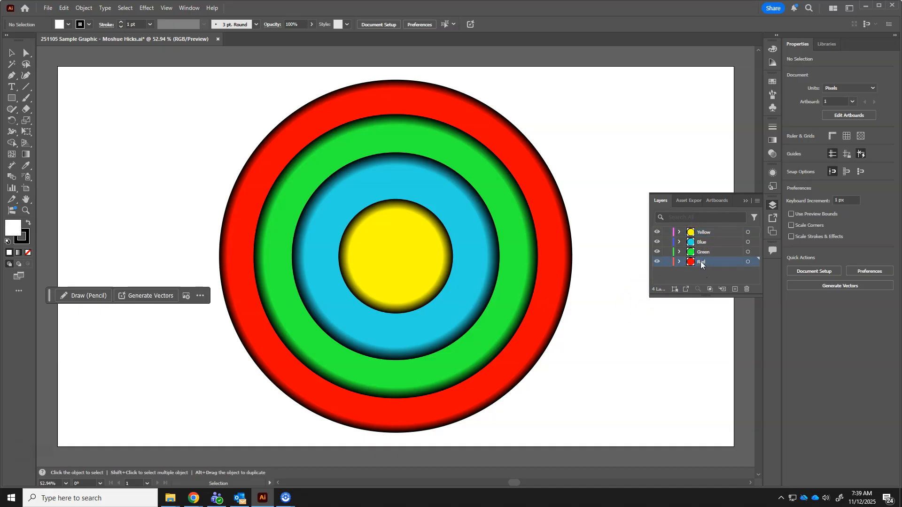
pyautogui.doubleClick(701, 261)
pyautogui.write('Face')
pyautogui.click(684, 264)
pyautogui.click(708, 254)
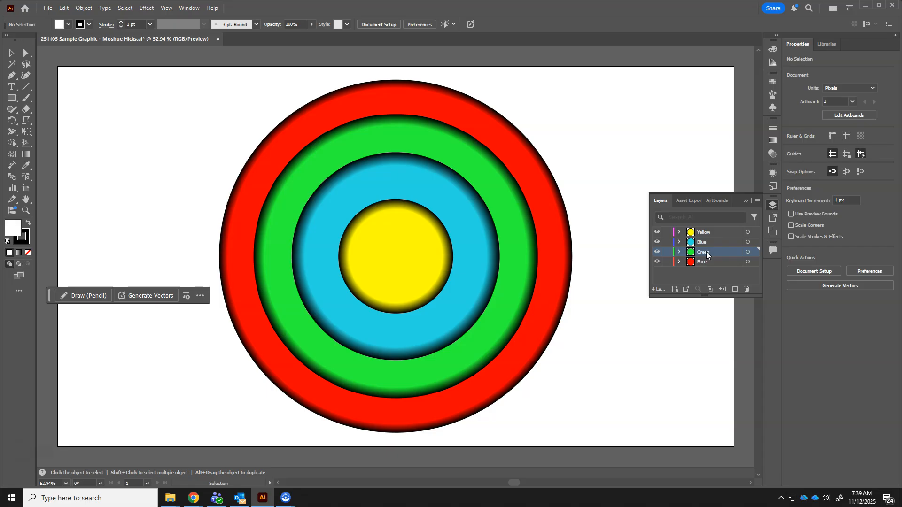
pyautogui.doubleClick(705, 251)
pyautogui.write('Sclera')
# Rename the Blue layer as Iris and the Yellow layer as Pupil
pyautogui.doubleClick(704, 241)
pyautogui.write('Iris')
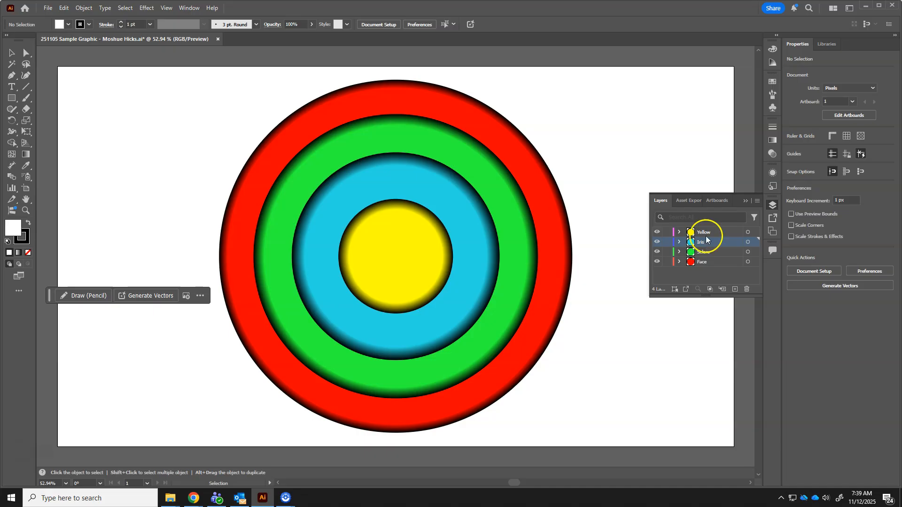
pyautogui.doubleClick(706, 232)
pyautogui.write('Z')
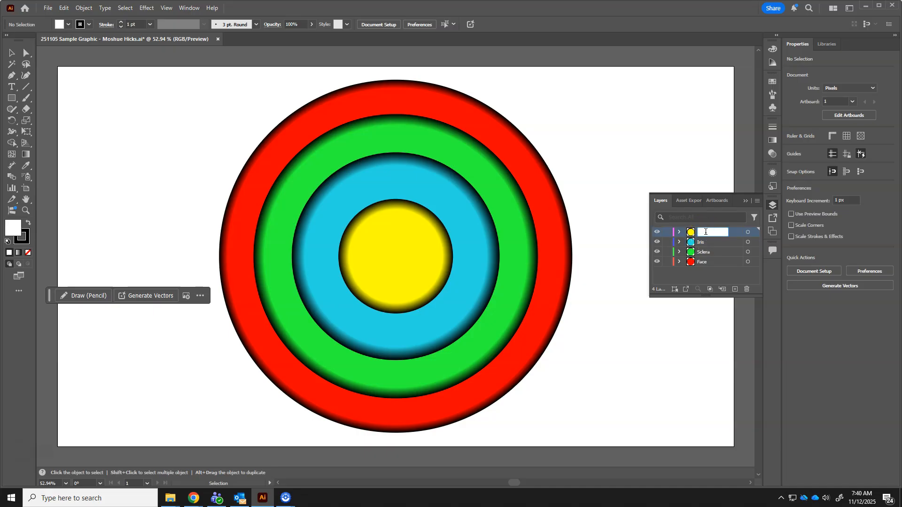
pyautogui.write('up')
# Change the red color stop in the Face circle's radial gradient to the yellow swatch
pyautogui.click(747, 261)
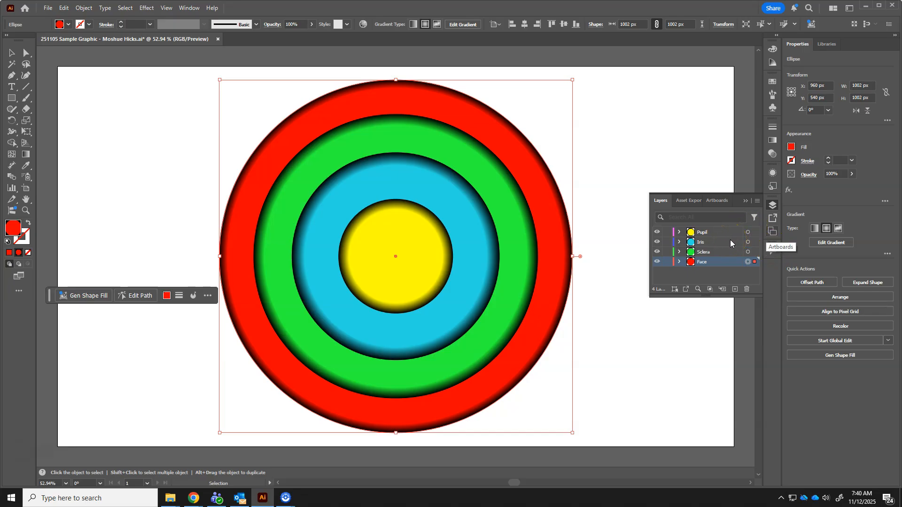
pyautogui.click(773, 141)
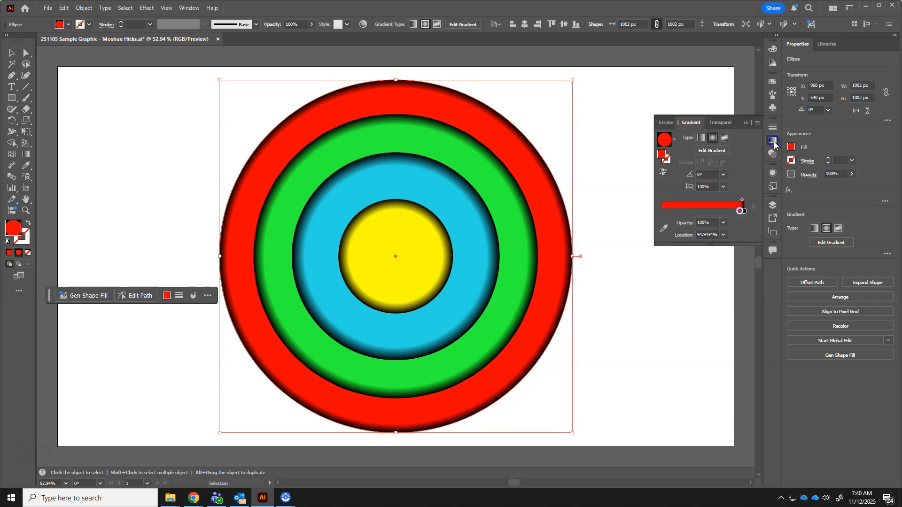
pyautogui.doubleClick(740, 211)
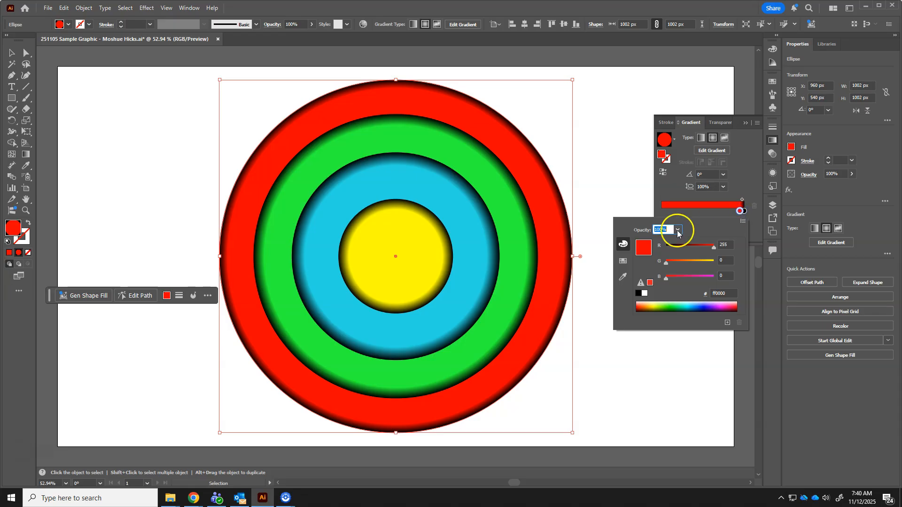
pyautogui.click(653, 303)
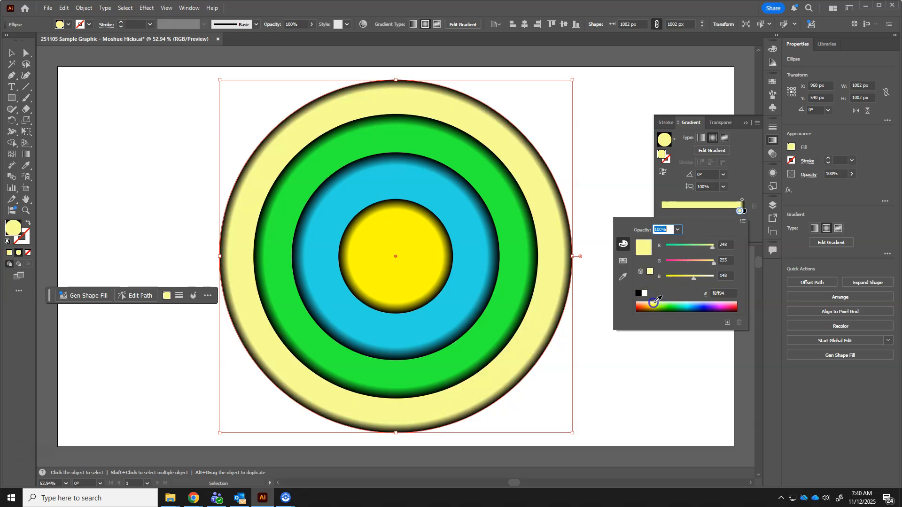
pyautogui.click(622, 262)
pyautogui.click(656, 240)
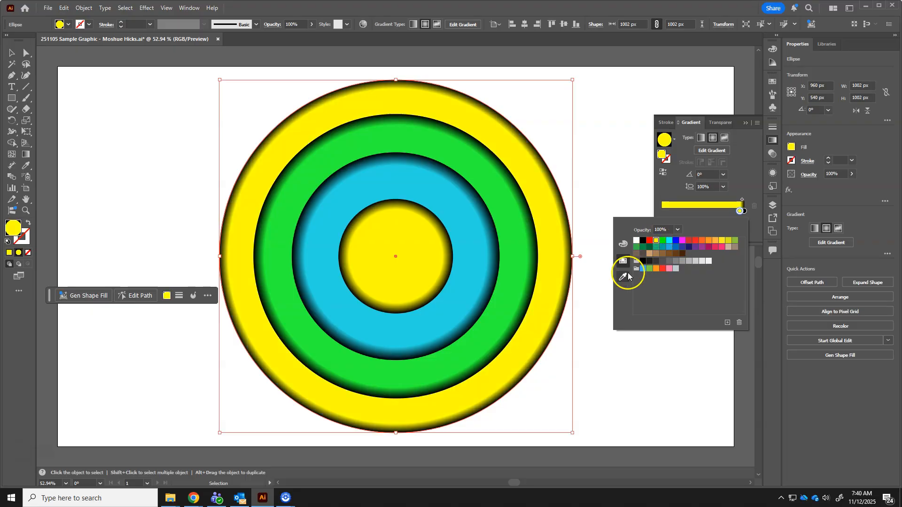
# Try colors sampled from the green and blue rings on the Face gradient stop, ending with the center circle's yellow
pyautogui.click(624, 278)
pyautogui.click(518, 275)
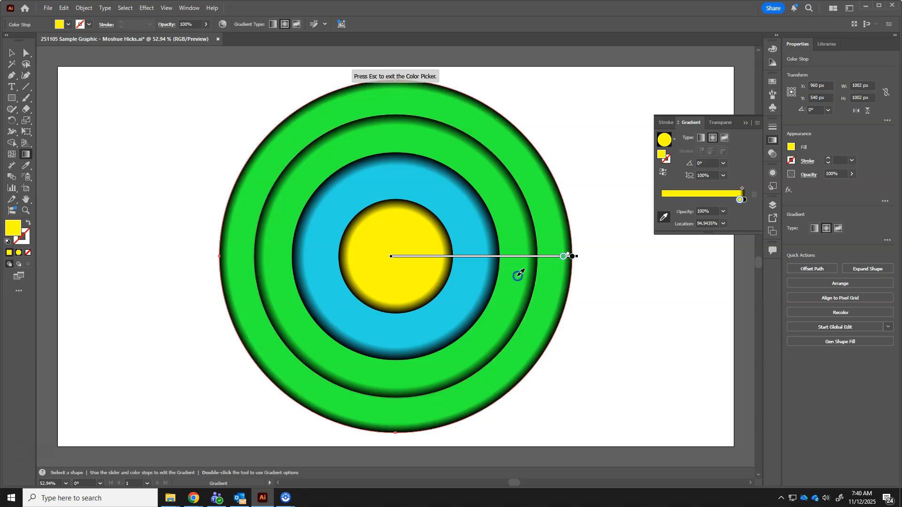
pyautogui.click(467, 275)
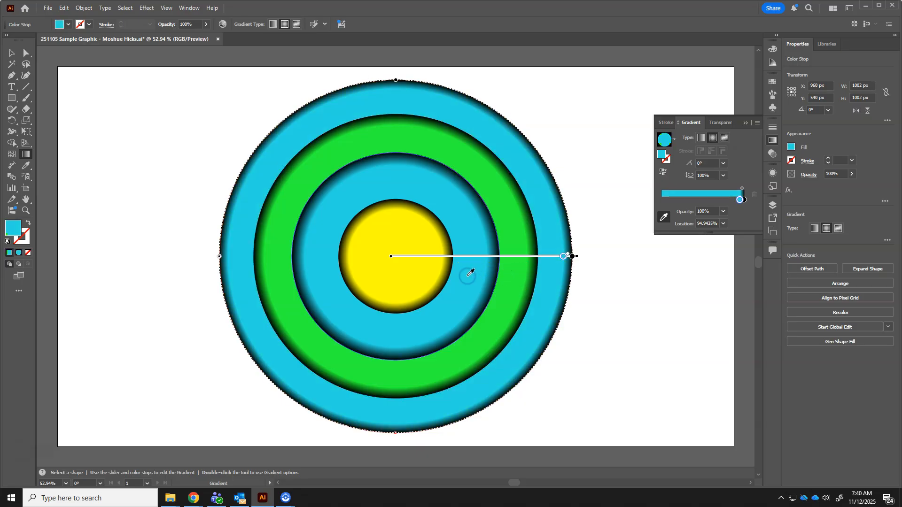
pyautogui.click(413, 269)
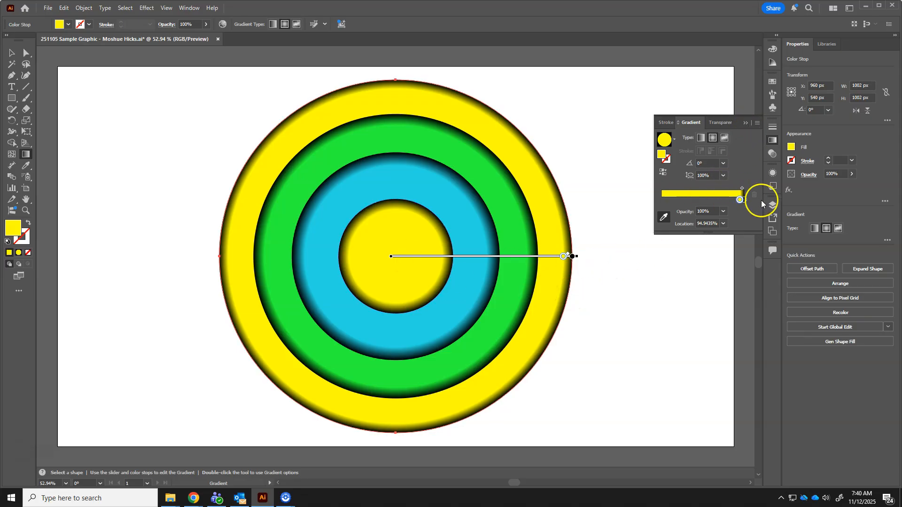
# Lock the Face layer against editing
pyautogui.click(772, 206)
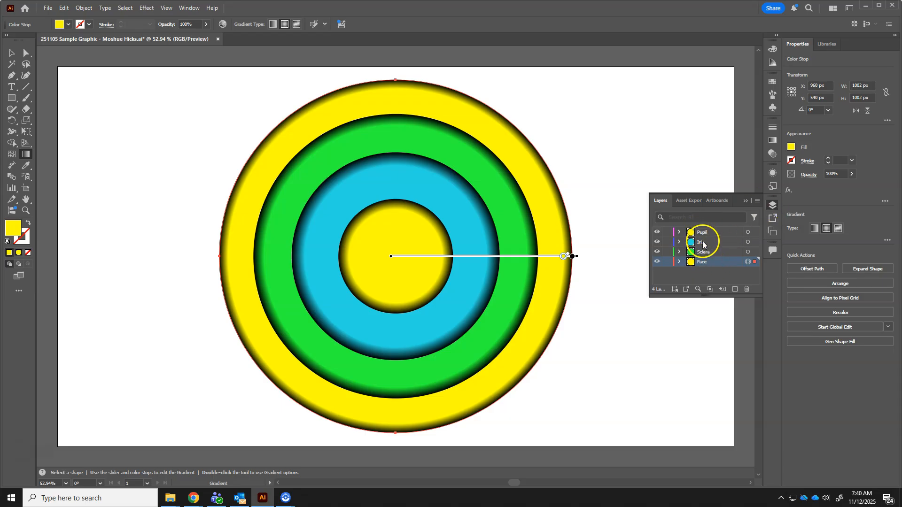
pyautogui.click(665, 262)
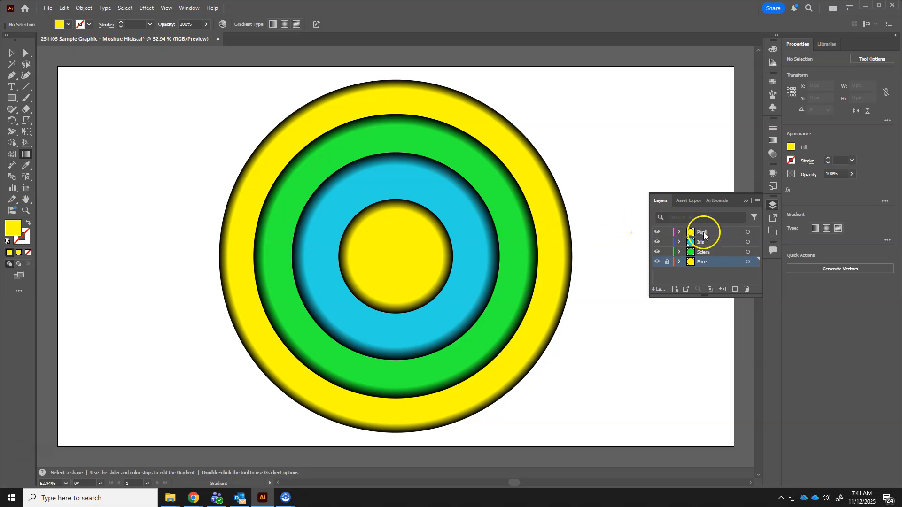
pyautogui.press('v')
pyautogui.hotkey('ctrl', 'a')
pyautogui.press('g')
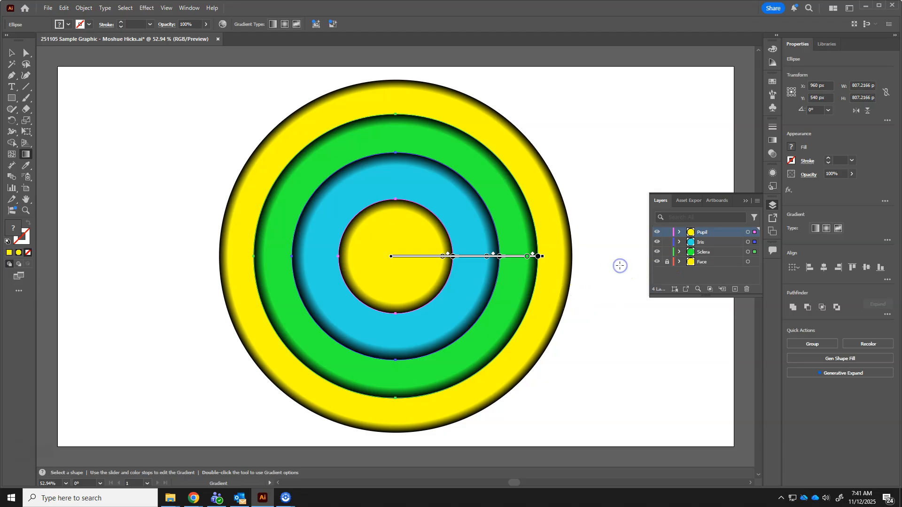
pyautogui.click(748, 259)
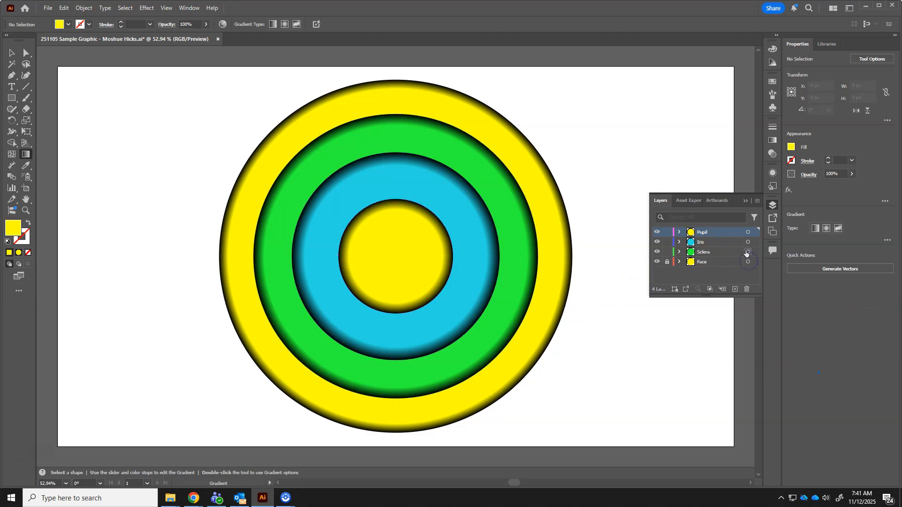
pyautogui.click(747, 252)
pyautogui.click(748, 241)
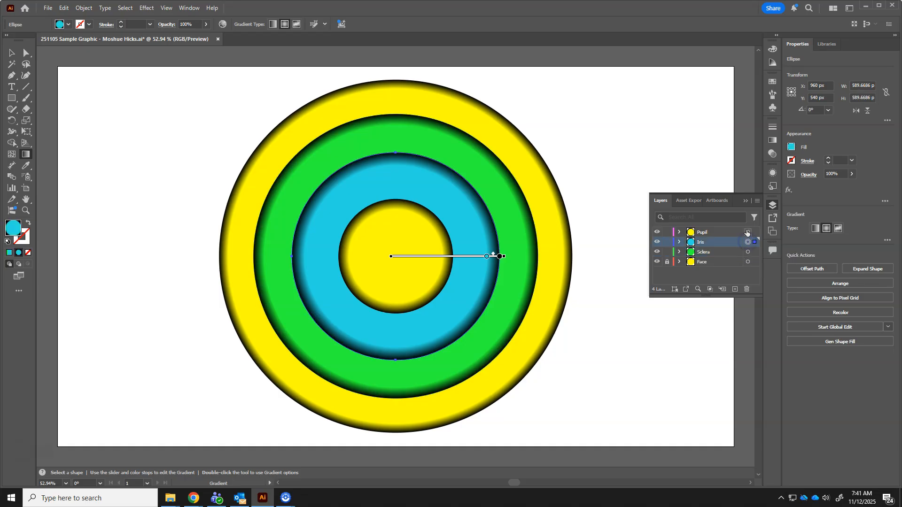
# Select the pupil, iris and sclera circles together and group them, and expand the Pupil layer to show the group
pyautogui.click(747, 232)
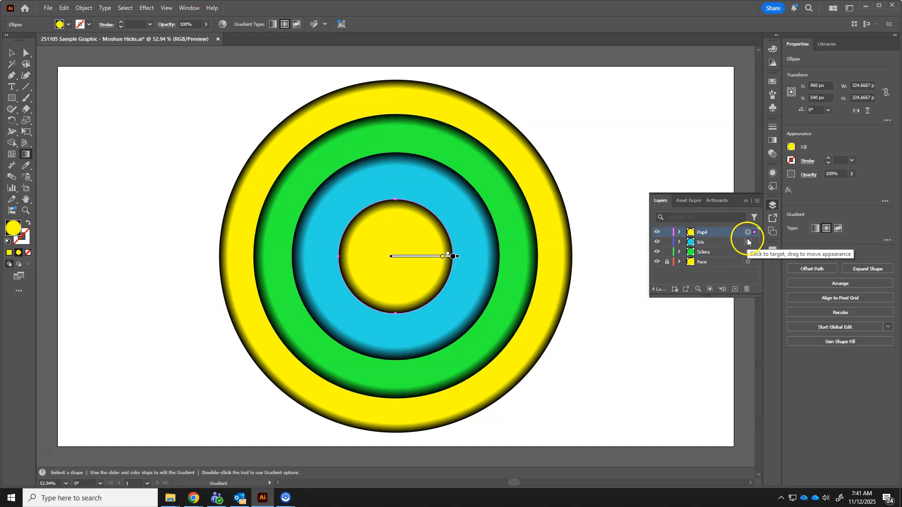
pyautogui.keyDown('shift'); pyautogui.click(747, 241); pyautogui.keyUp('shift')
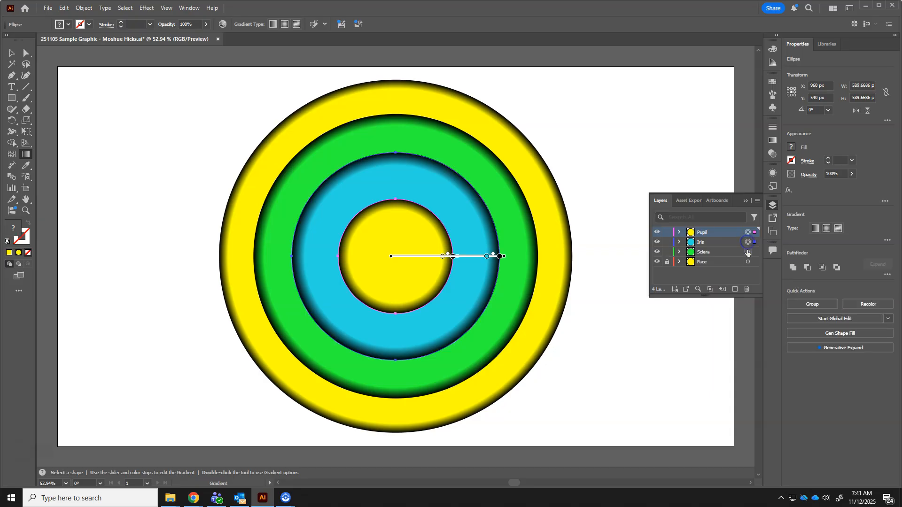
pyautogui.keyDown('shift'); pyautogui.click(747, 252); pyautogui.keyUp('shift')
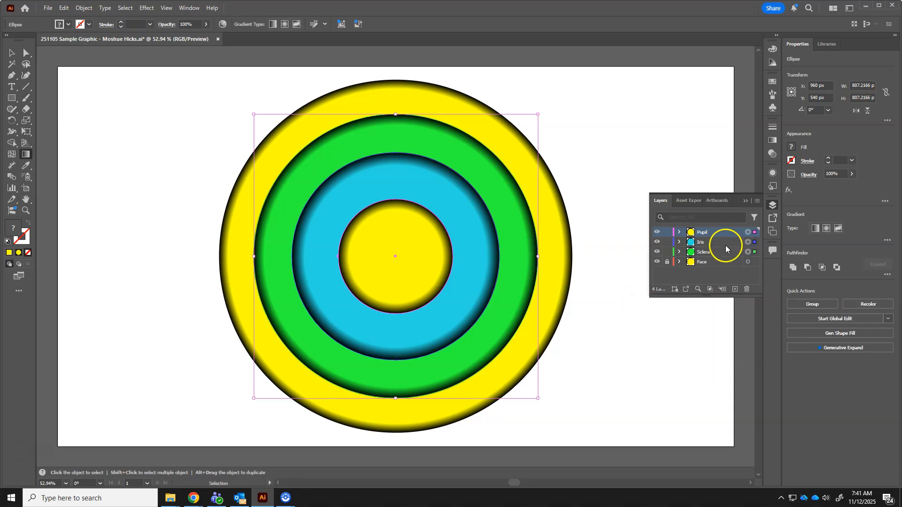
pyautogui.keyDown('shift'); pyautogui.click(747, 242); pyautogui.keyUp('shift')
pyautogui.keyDown('shift'); pyautogui.click(749, 242); pyautogui.keyUp('shift')
pyautogui.press('g')
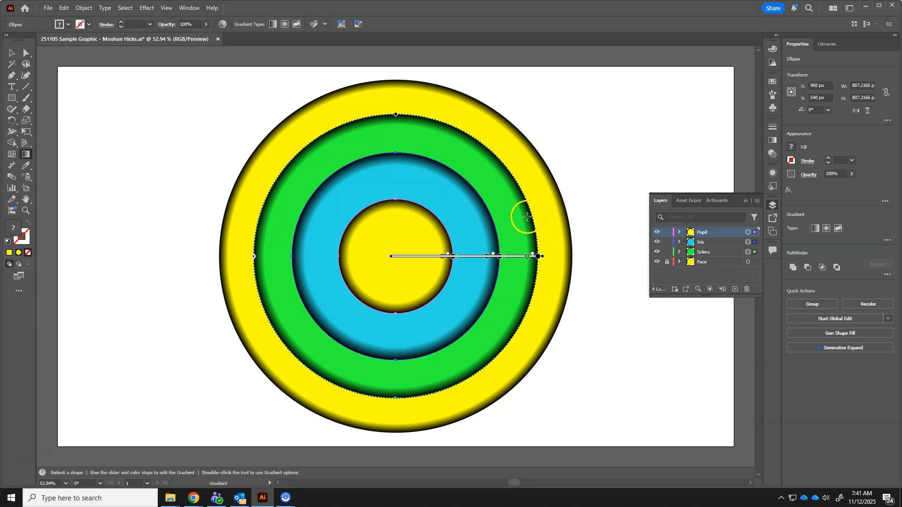
pyautogui.rightClick(440, 208)
pyautogui.click(479, 270)
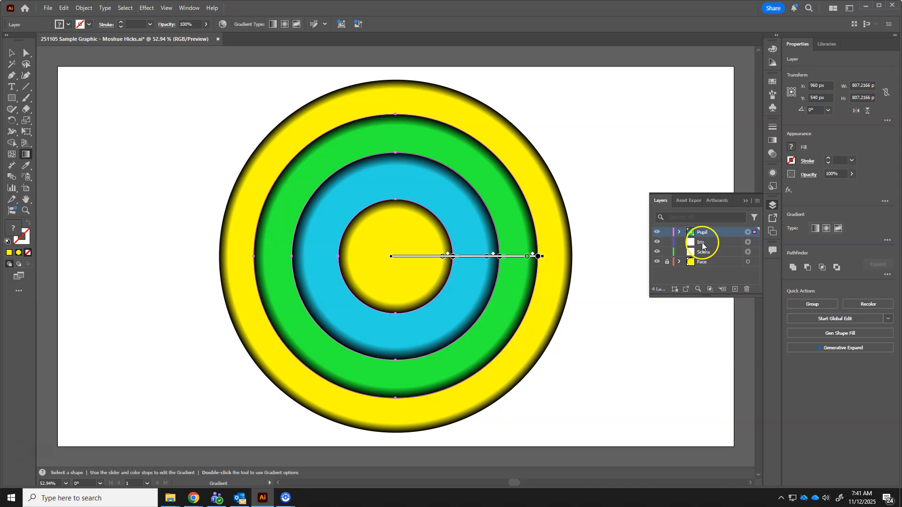
pyautogui.click(679, 232)
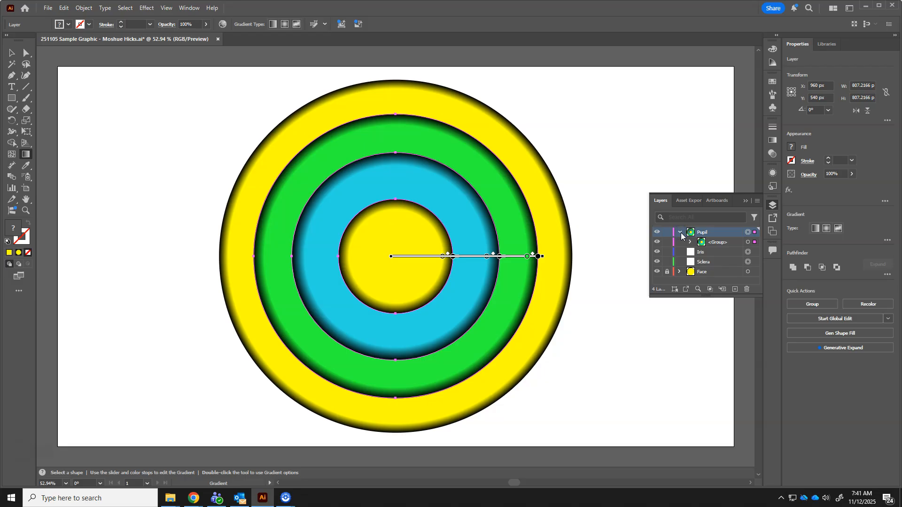
# Undo the grouping of the three eye circles and the locking of the Face layer
pyautogui.click(690, 242)
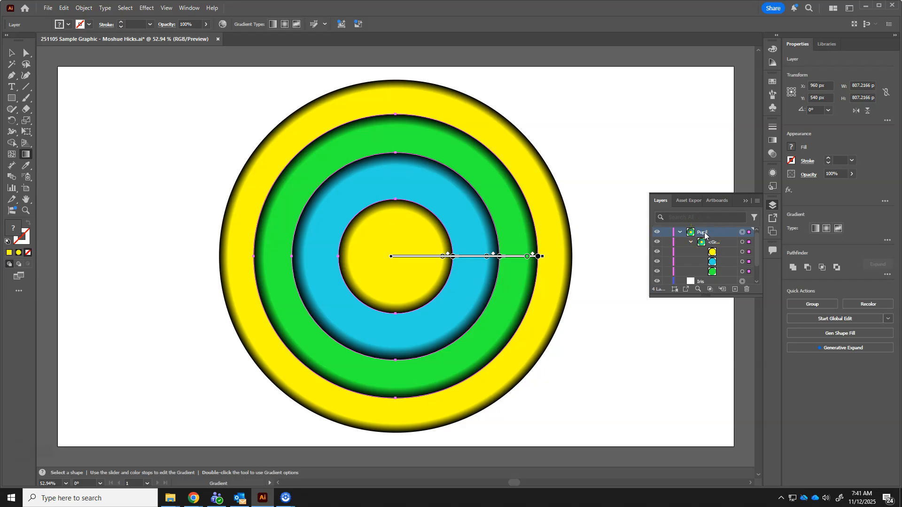
pyautogui.hotkey('ctrl', 'z')
pyautogui.hotkey('ctrl', 'z')
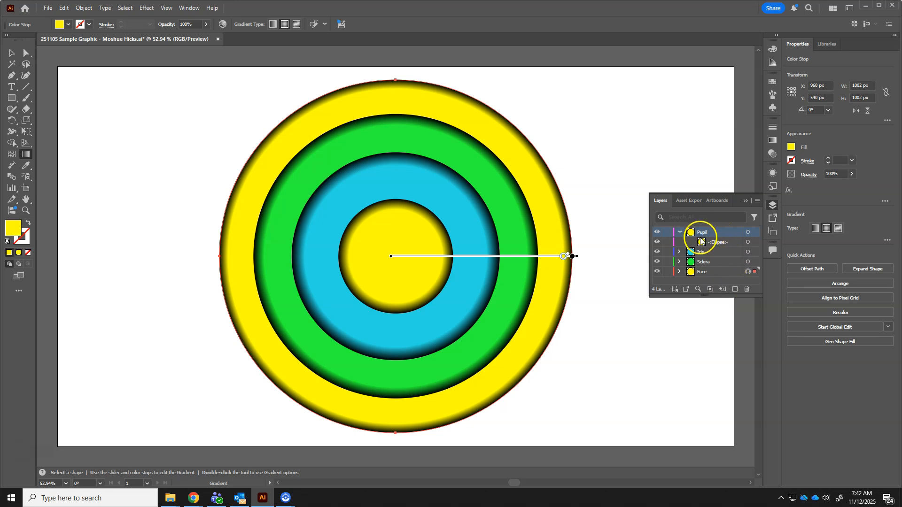
# Expand the Iris and Sclera layers and move their blue and green ellipses into the Pupil layer, below the yellow ellipse
pyautogui.click(679, 252)
pyautogui.click(680, 271)
pyautogui.moveTo(696, 296); pyautogui.dragTo(698, 381)
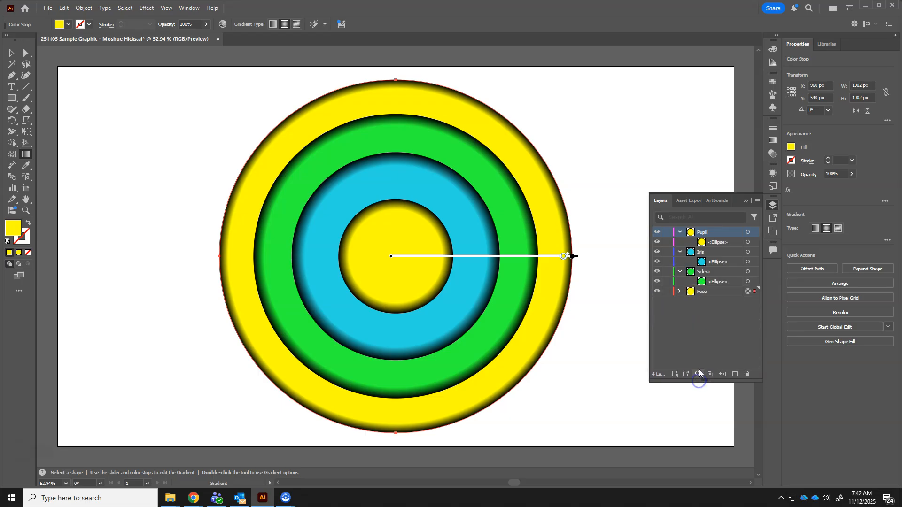
pyautogui.click(713, 263)
pyautogui.moveTo(713, 263); pyautogui.dragTo(714, 249)
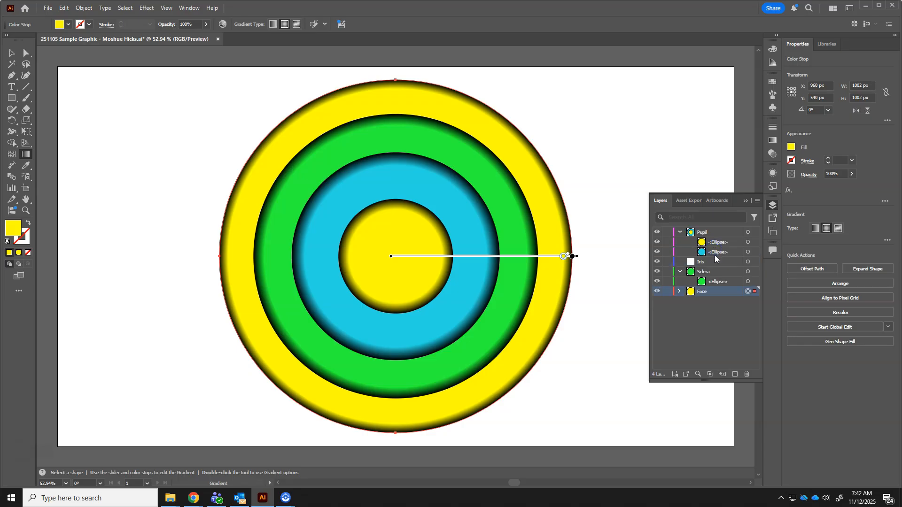
pyautogui.click(713, 281)
pyautogui.moveTo(708, 286); pyautogui.dragTo(710, 258)
pyautogui.click(698, 333)
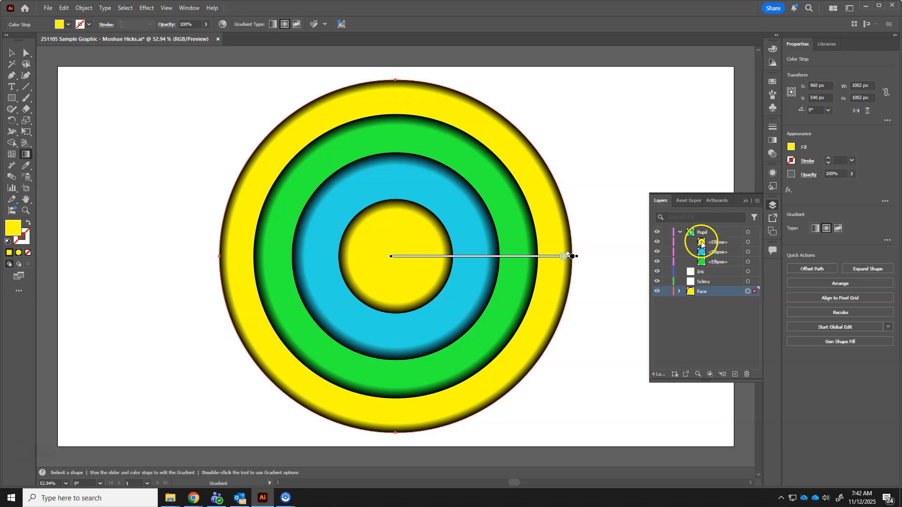
# Rename the emptied Sclera layer as Mouth and the emptied Iris layer as Eyebrows
pyautogui.doubleClick(702, 281)
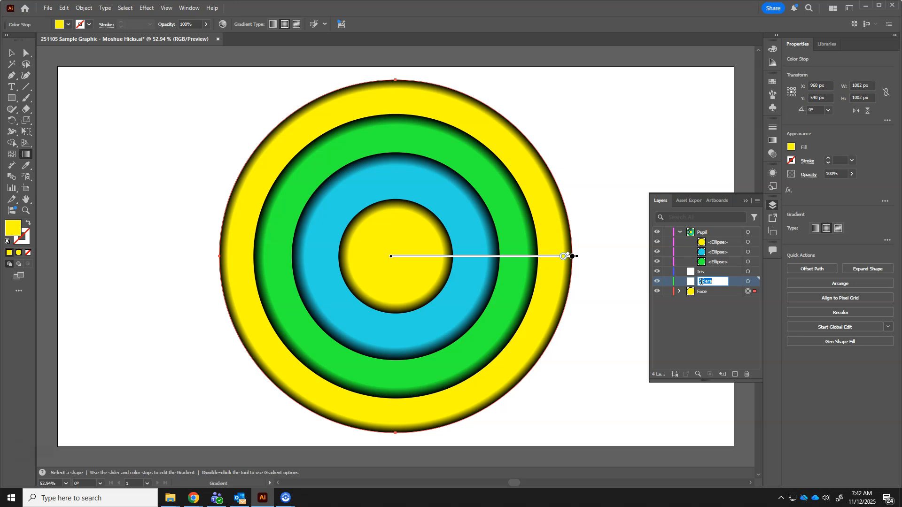
pyautogui.write('Mouth')
pyautogui.doubleClick(699, 273)
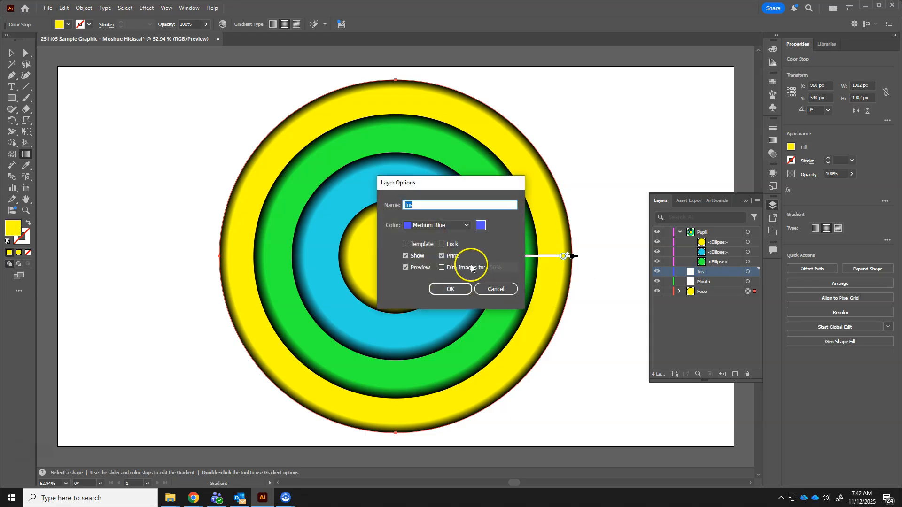
pyautogui.write('Eyebn')
pyautogui.press('BackSpace')
pyautogui.click(450, 289)
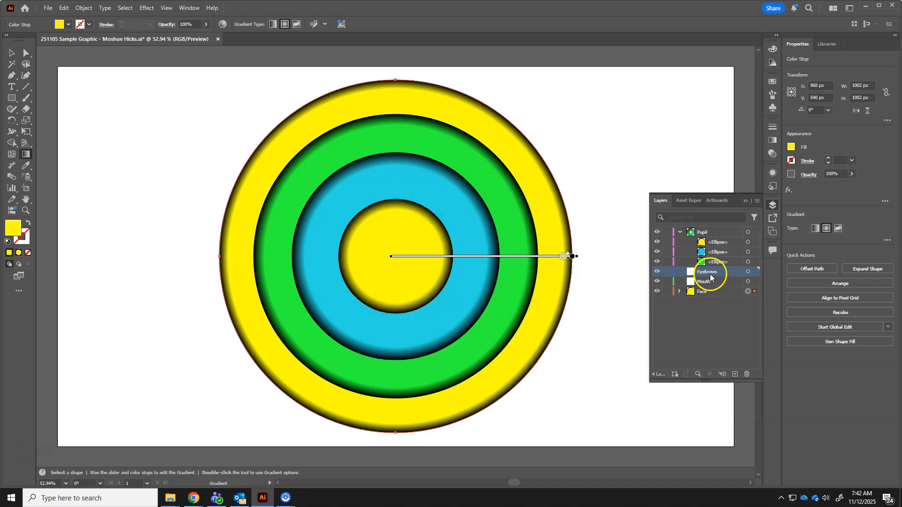
pyautogui.doubleClick(705, 271)
pyautogui.click(720, 302)
pyautogui.doubleClick(733, 275)
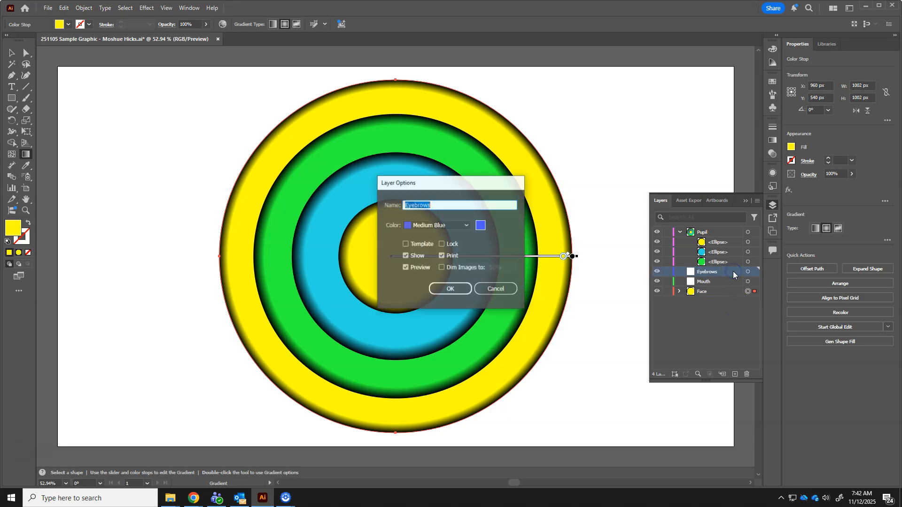
pyautogui.click(494, 288)
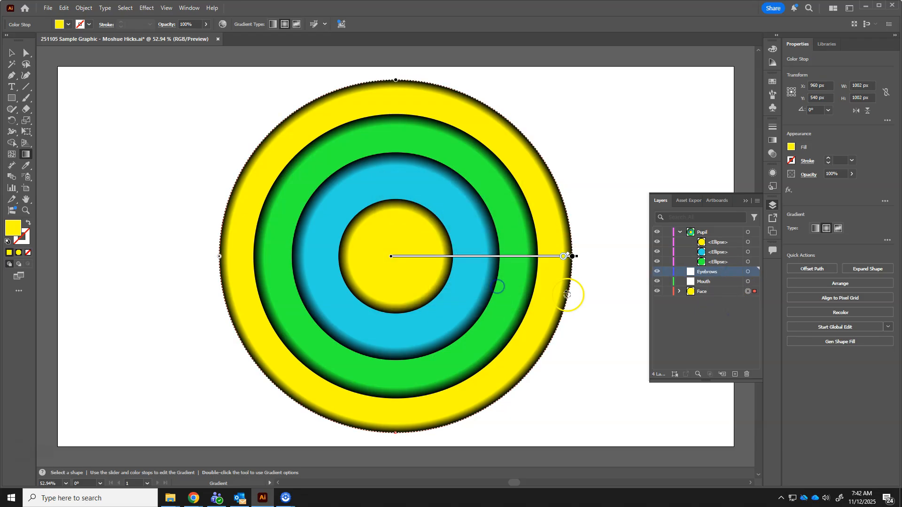
# Rename the Pupil layer as Eye
pyautogui.doubleClick(703, 231)
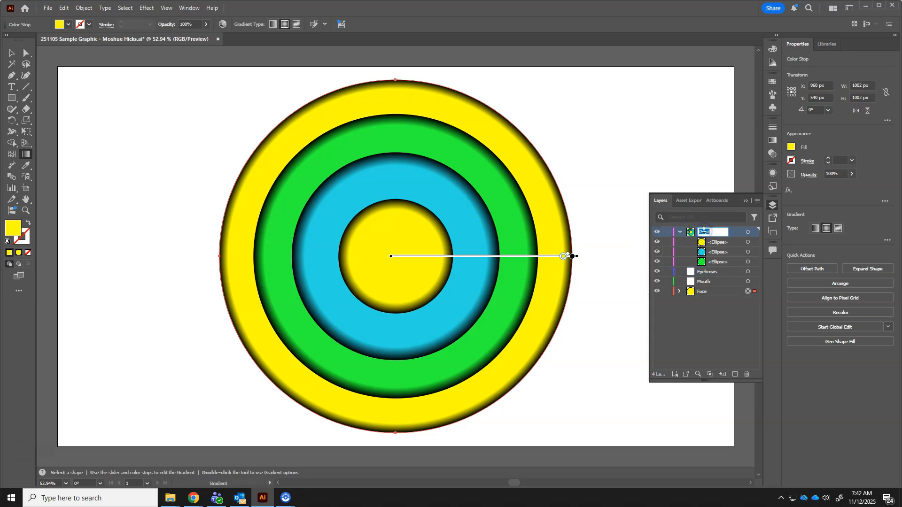
pyautogui.click(690, 316)
# Target the center yellow circle in the Eye layer and change its yellow gradient stop to the black swatch
pyautogui.click(747, 242)
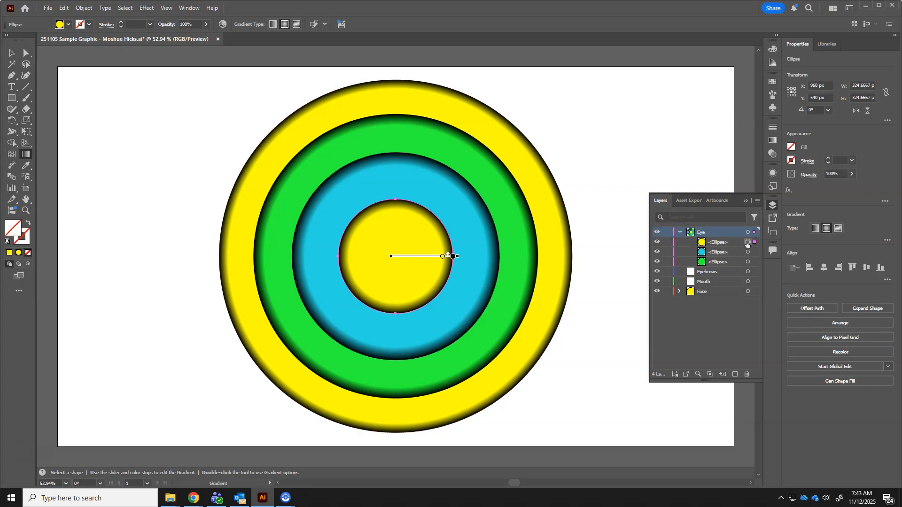
pyautogui.click(719, 244)
pyautogui.click(694, 231)
pyautogui.click(713, 243)
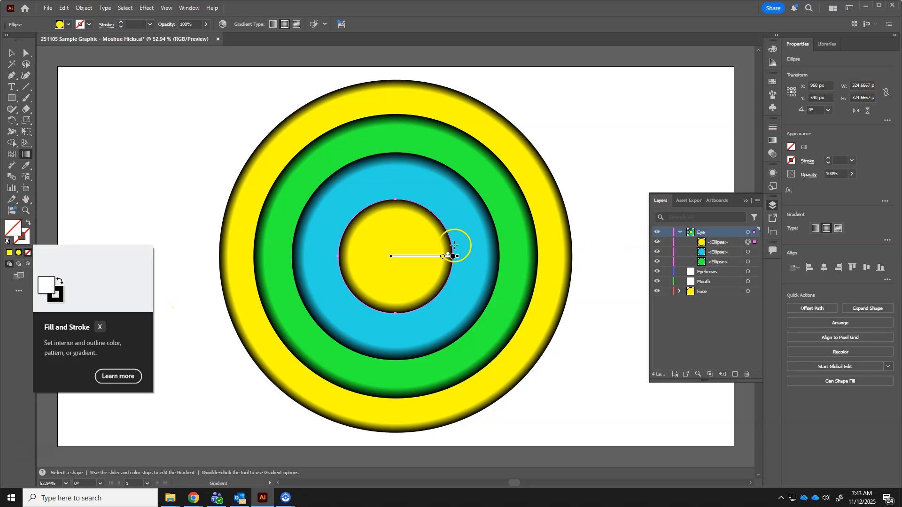
pyautogui.click(12, 53)
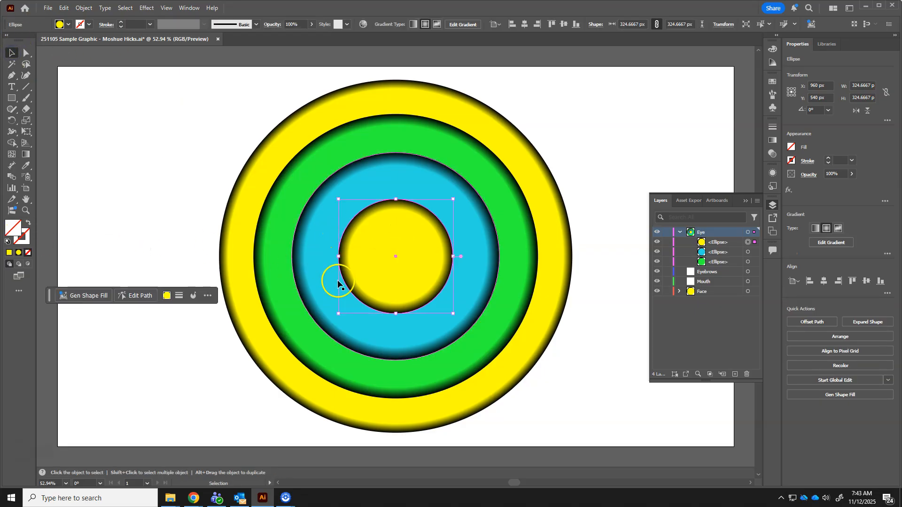
pyautogui.click(28, 156)
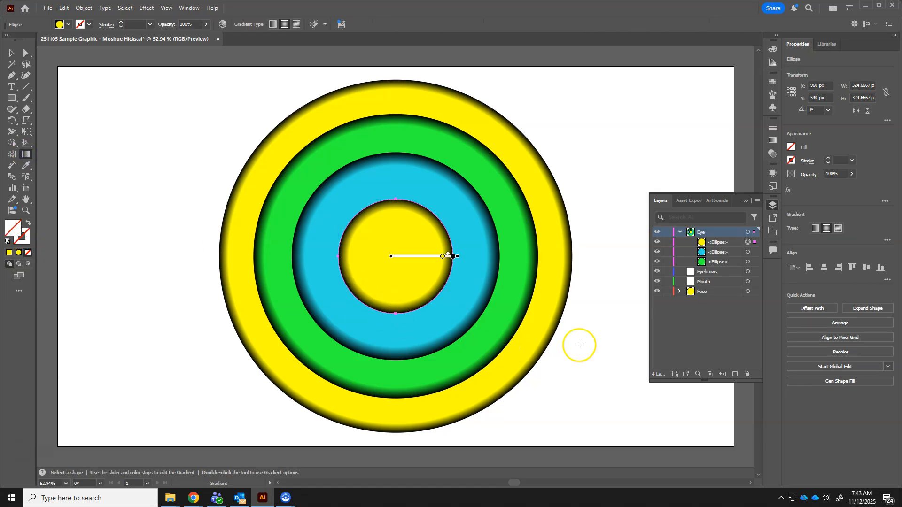
pyautogui.doubleClick(443, 257)
pyautogui.click(342, 285)
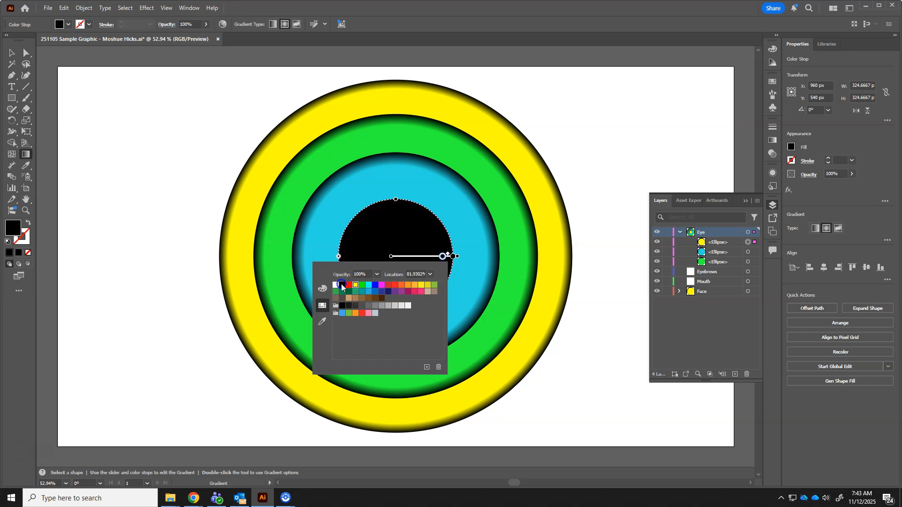
pyautogui.click(9, 254)
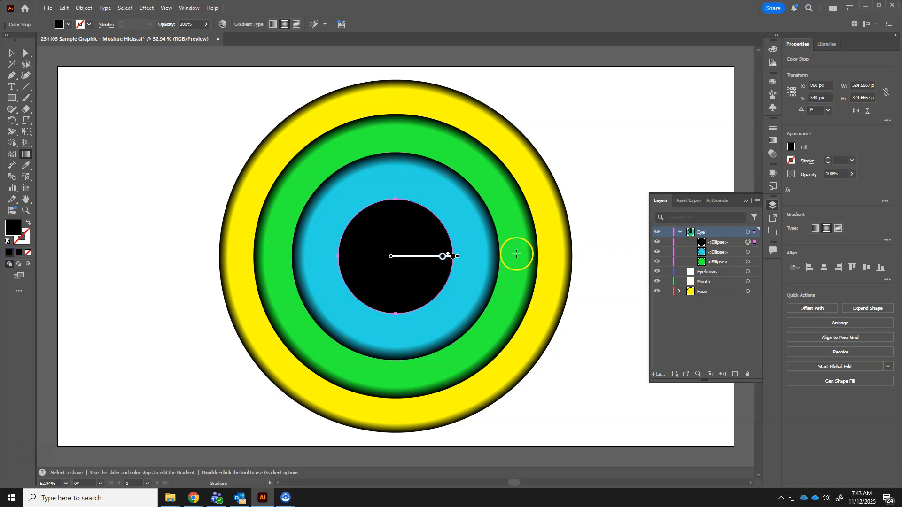
# Target the blue iris circle and try green swatches on its blue gradient stop, ending with the muted yellow-green
pyautogui.click(747, 252)
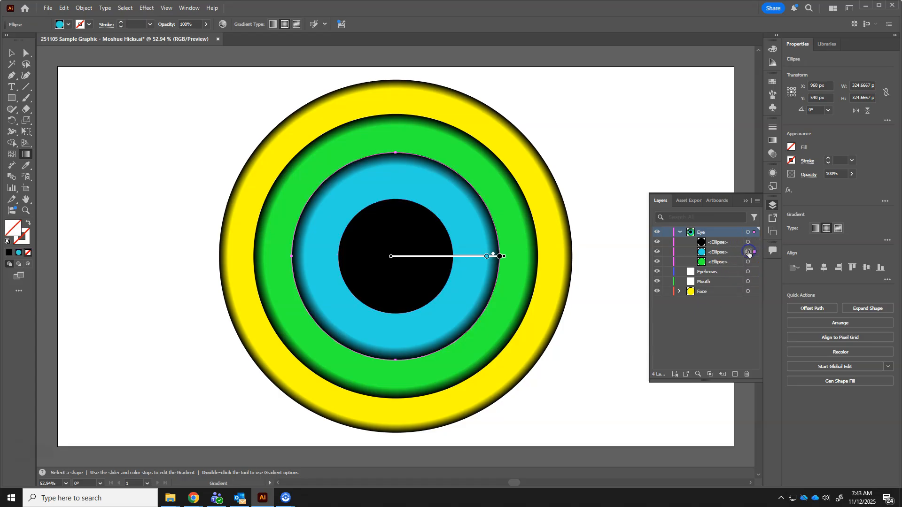
pyautogui.doubleClick(487, 257)
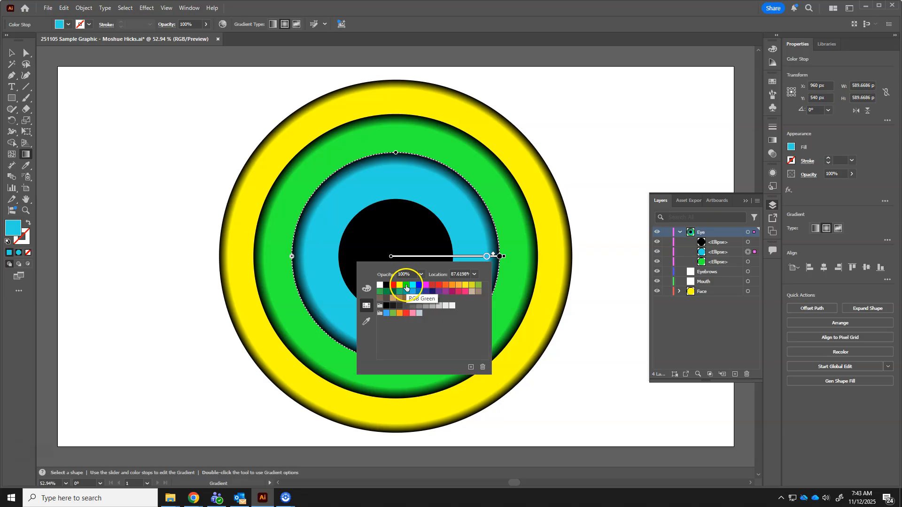
pyautogui.click(407, 285)
pyautogui.click(380, 292)
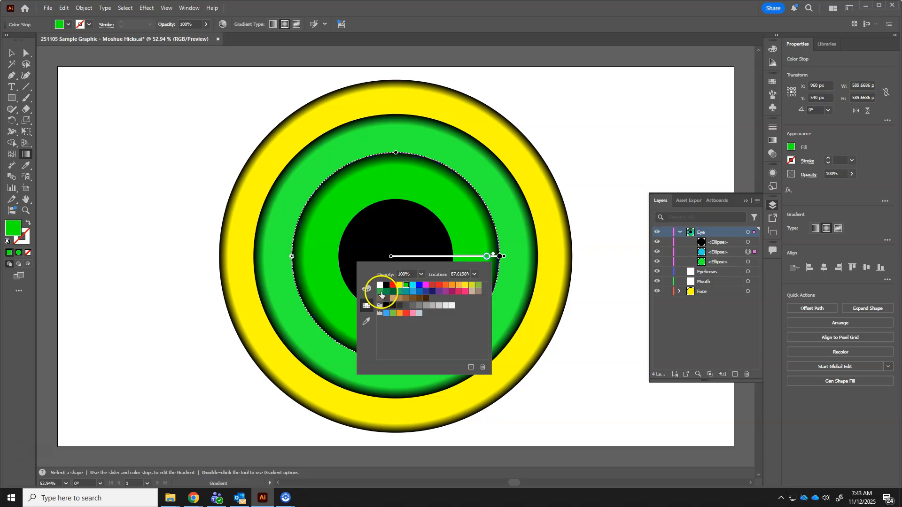
pyautogui.click(478, 285)
pyautogui.click(579, 257)
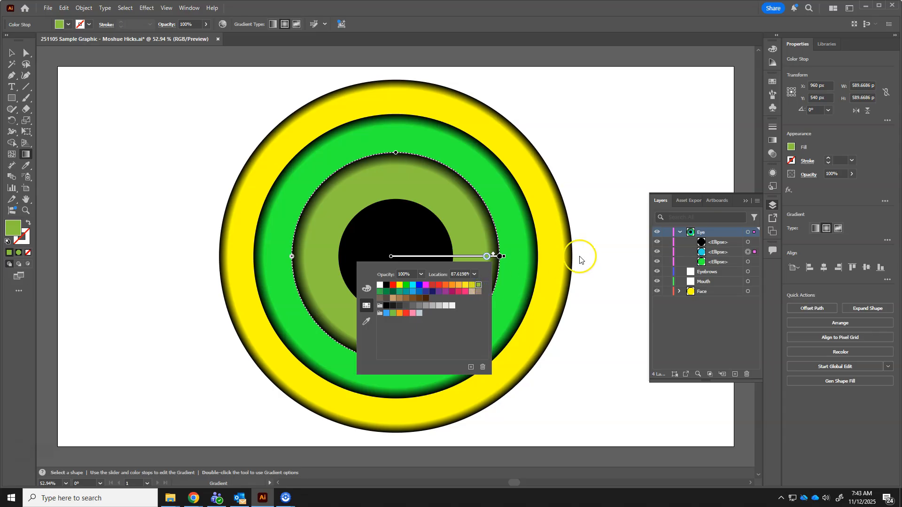
pyautogui.click(524, 239)
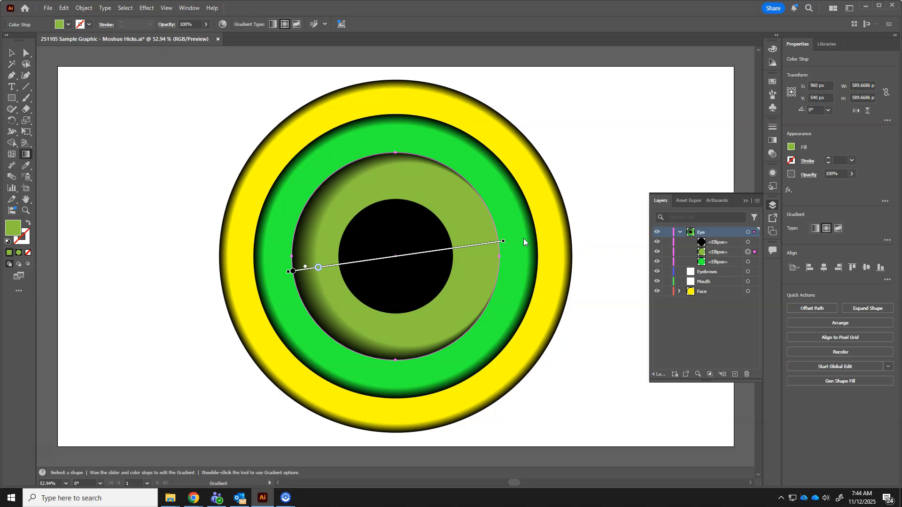
pyautogui.hotkey('ctrl', 'z')
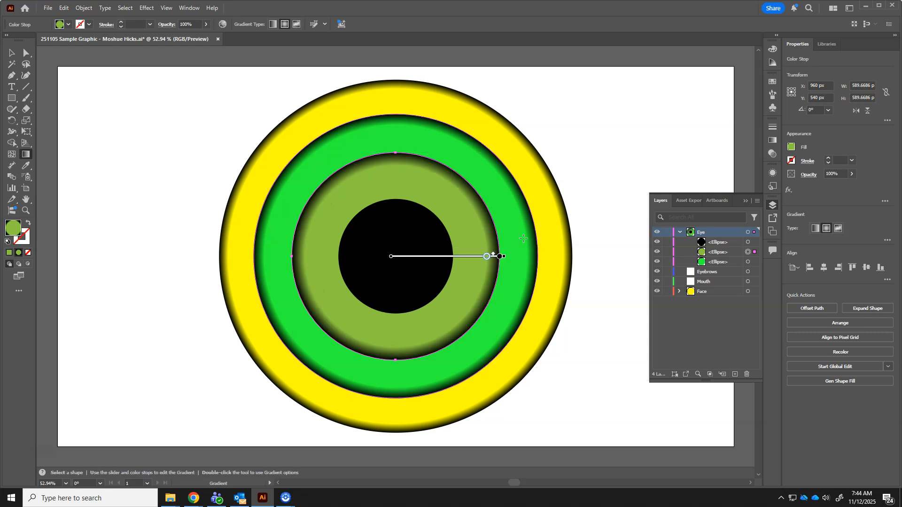
pyautogui.moveTo(521, 236); pyautogui.dragTo(471, 233)
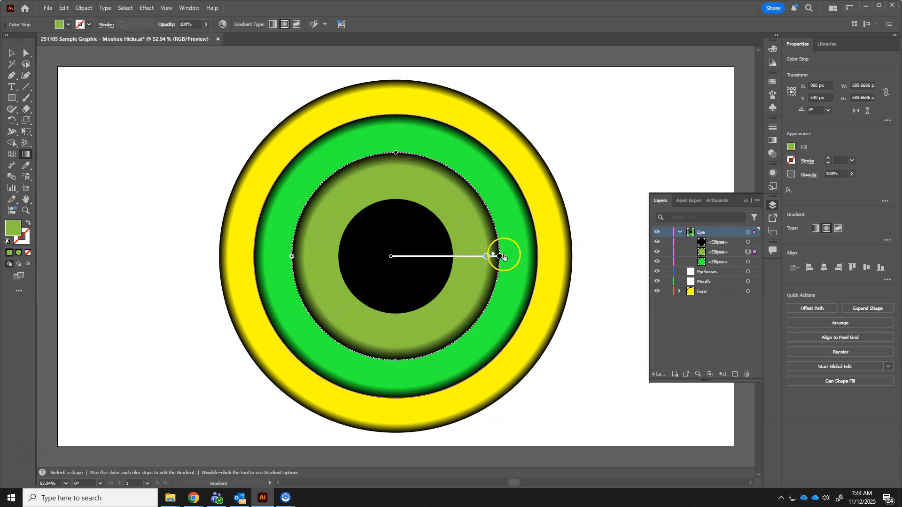
# Target the outer green circle of the Eye layer and change its green gradient stop to the white swatch
pyautogui.click(747, 261)
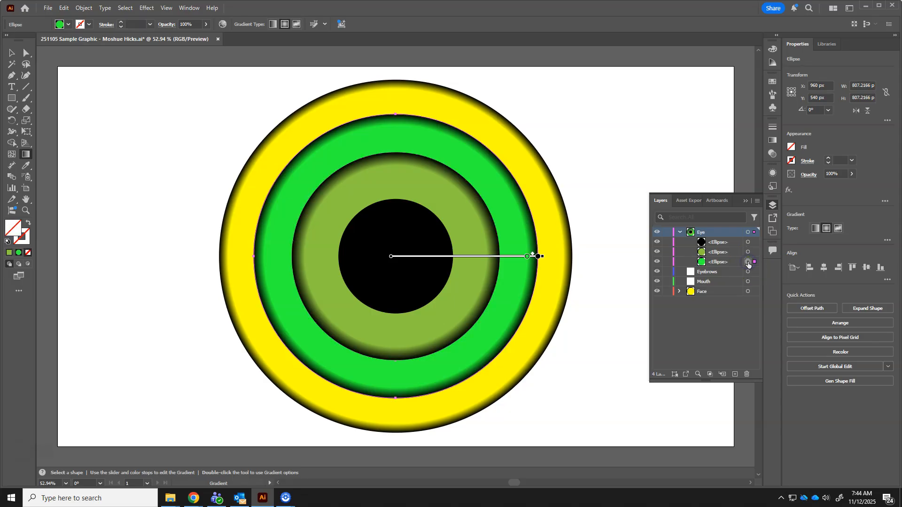
pyautogui.doubleClick(527, 256)
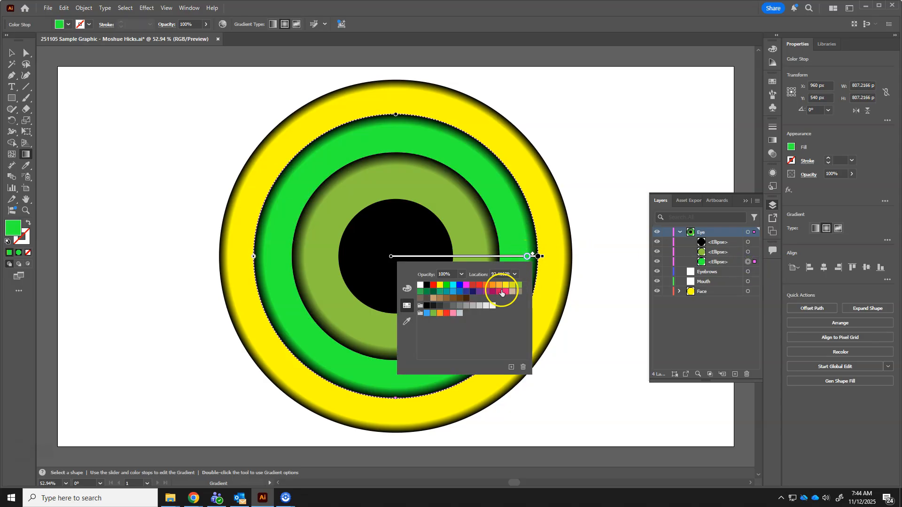
pyautogui.click(420, 285)
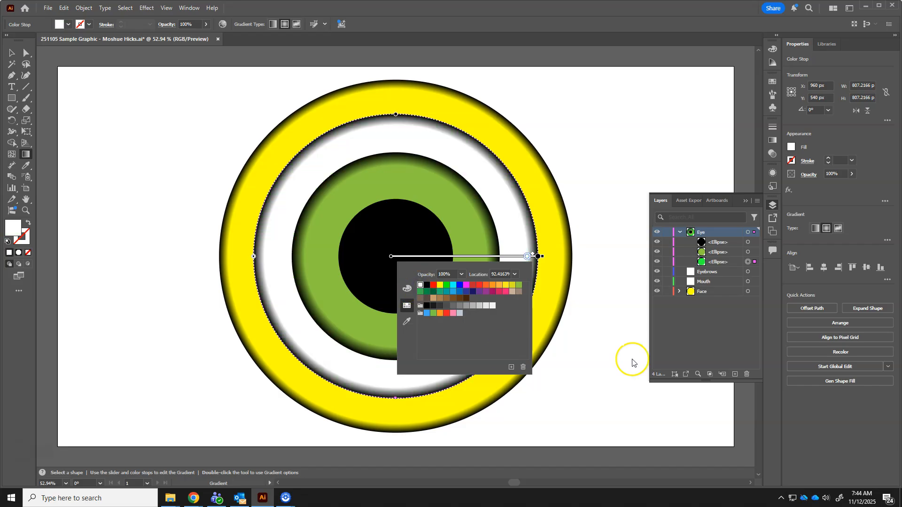